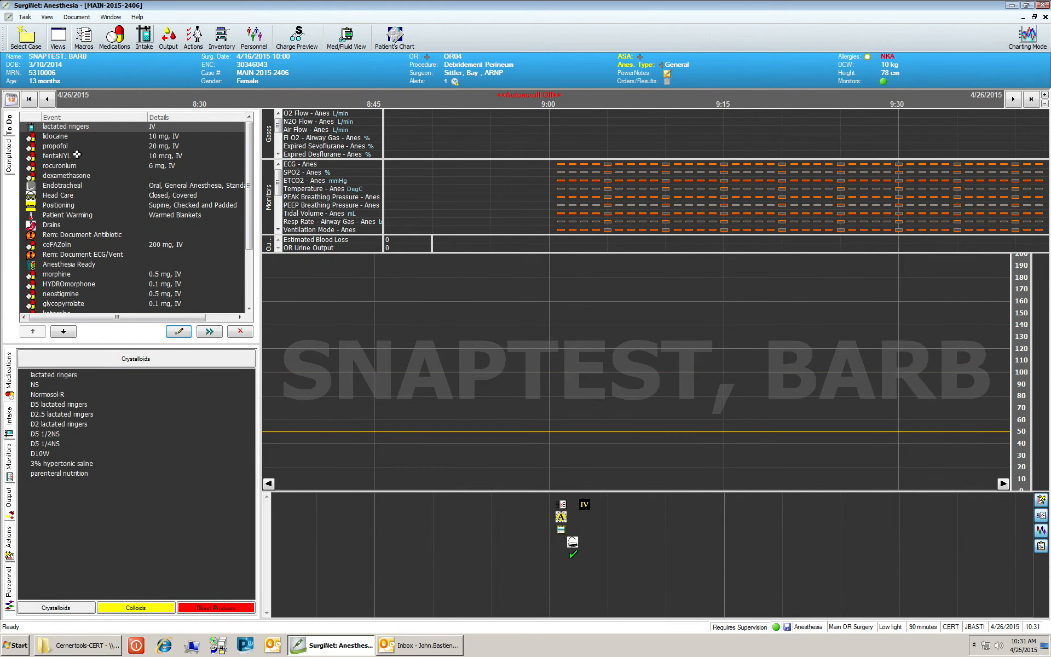
Step: Chart lactated ringers as a 1000 mL IV infusion starting at 9:03
{"action": "left_click_drag", "start_coordinate": [81, 130], "coordinate": [584, 505]}
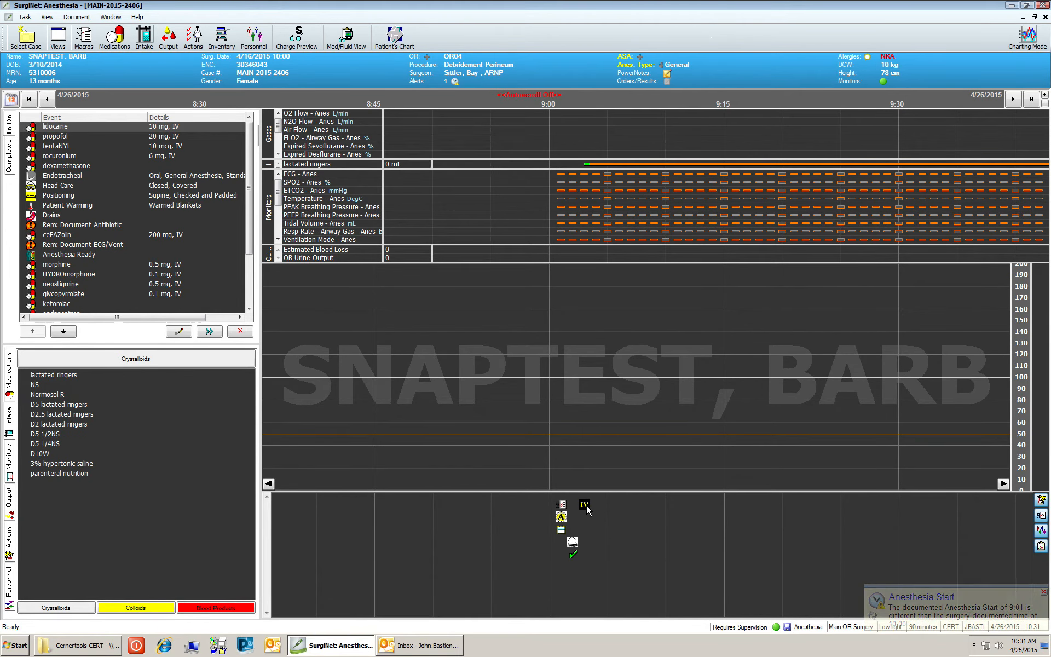
{"action": "mouse_move", "coordinate": [586, 507]}
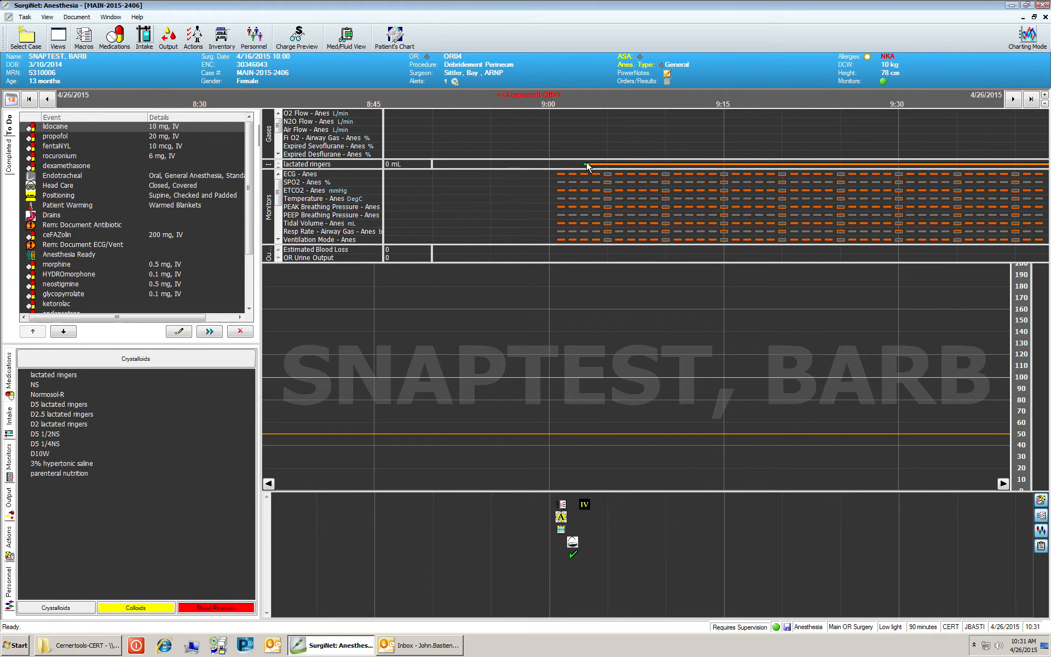
{"action": "mouse_move", "coordinate": [585, 166]}
{"action": "mouse_move", "coordinate": [724, 166]}
Step: Enter an incremental volume of 100 mL for lactated ringers, covering 9:03 to 9:15
{"action": "right_click", "coordinate": [725, 170]}
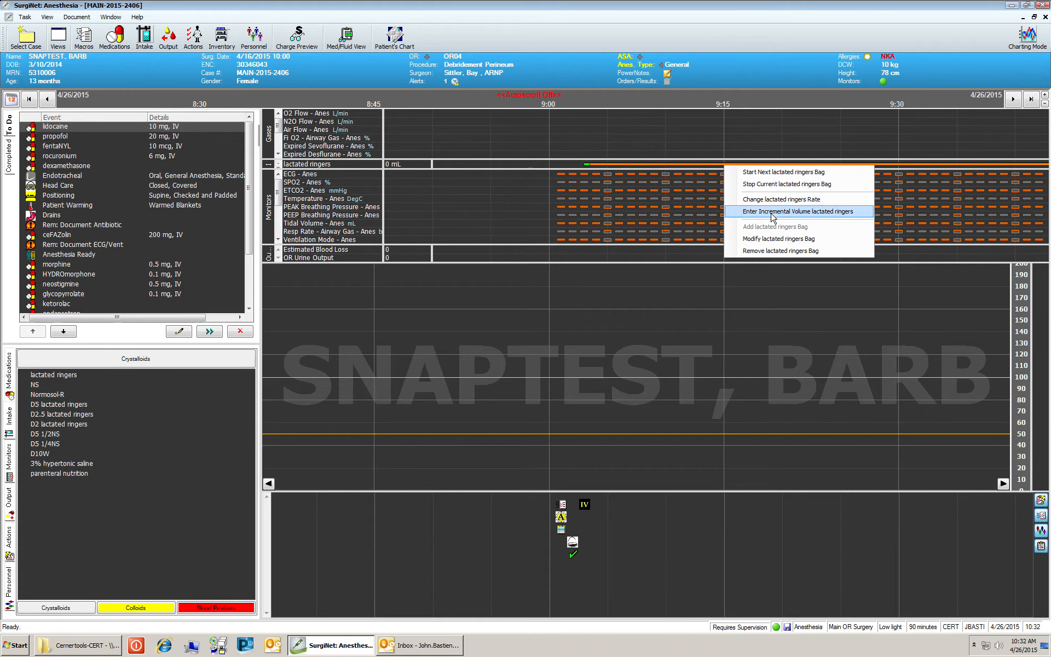
{"action": "left_click", "coordinate": [773, 213]}
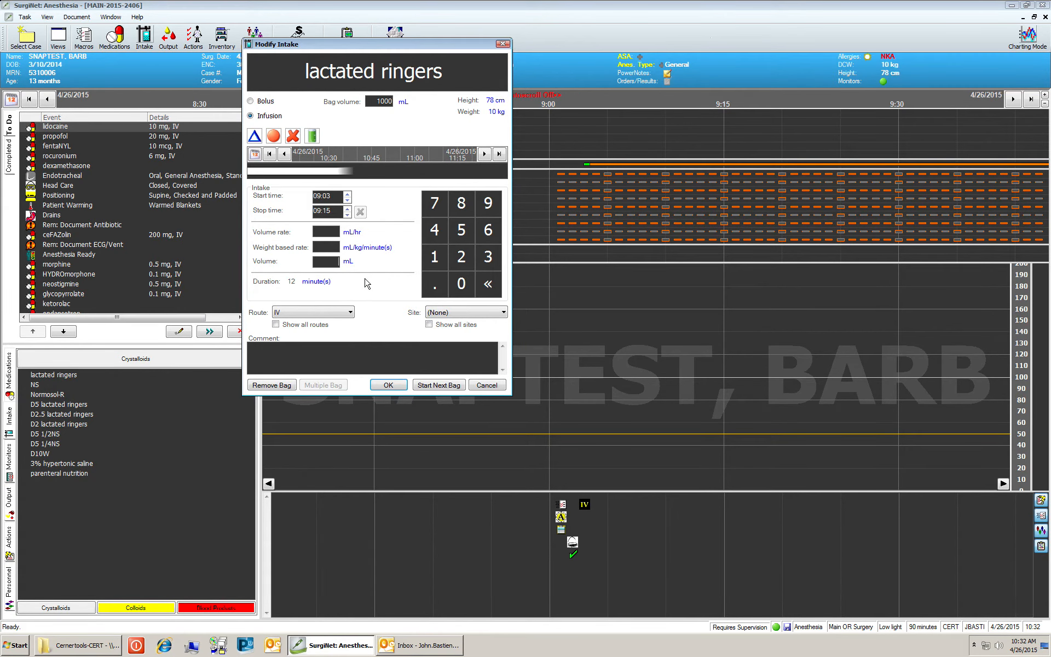
{"action": "type", "text": "100"}
{"action": "left_click", "coordinate": [380, 384]}
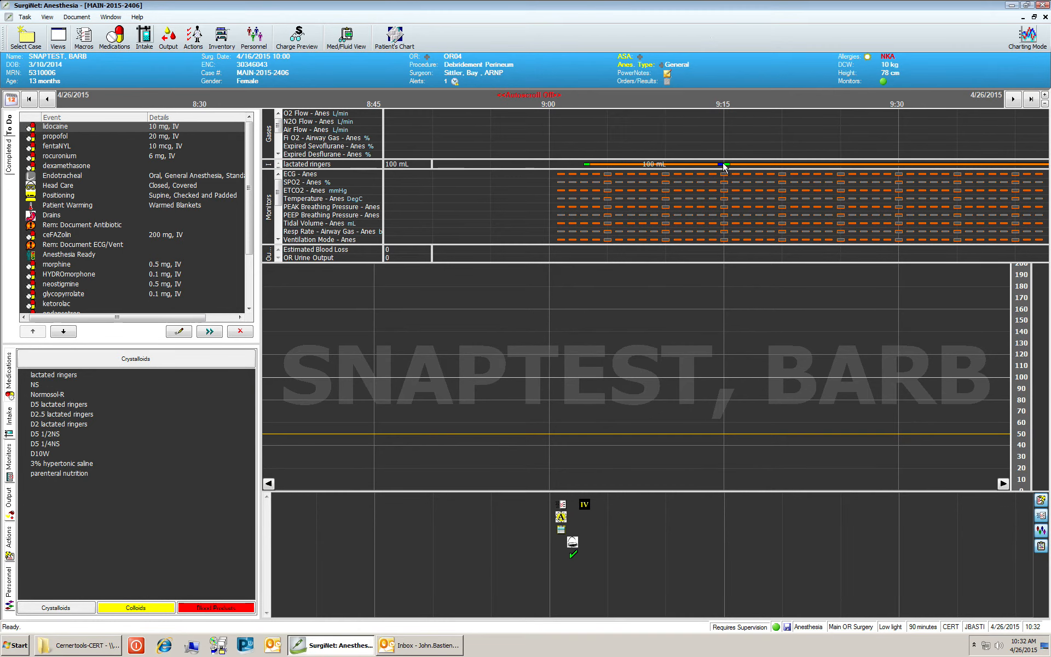
{"action": "mouse_move", "coordinate": [723, 162]}
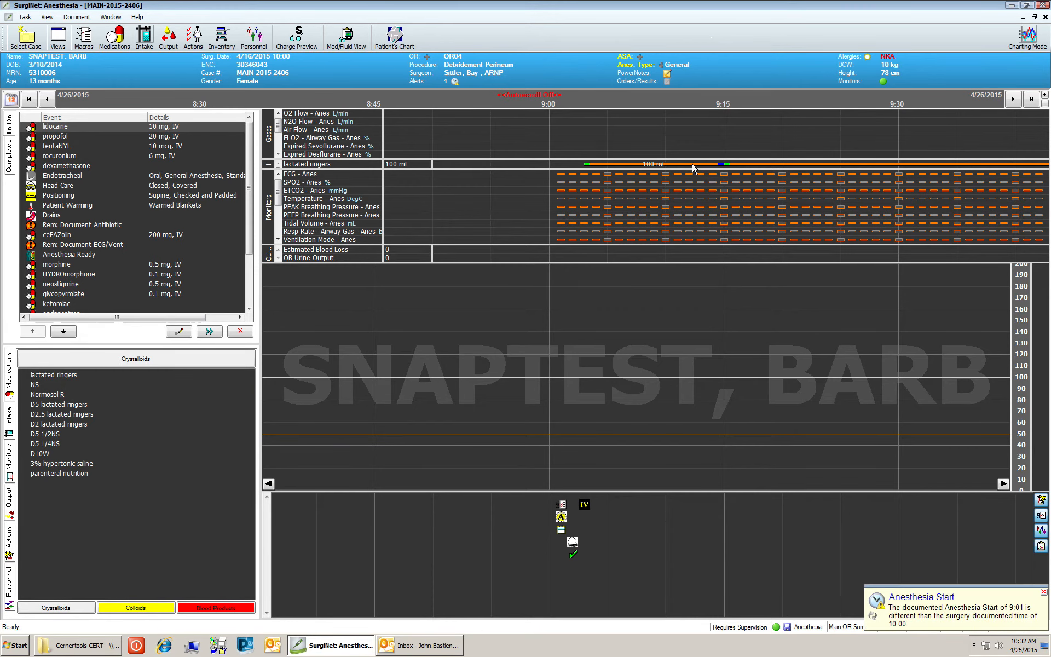
Step: Change the 9:03–9:15 lactated ringers period volume from 100 mL to 150 mL
{"action": "double_click", "coordinate": [692, 164]}
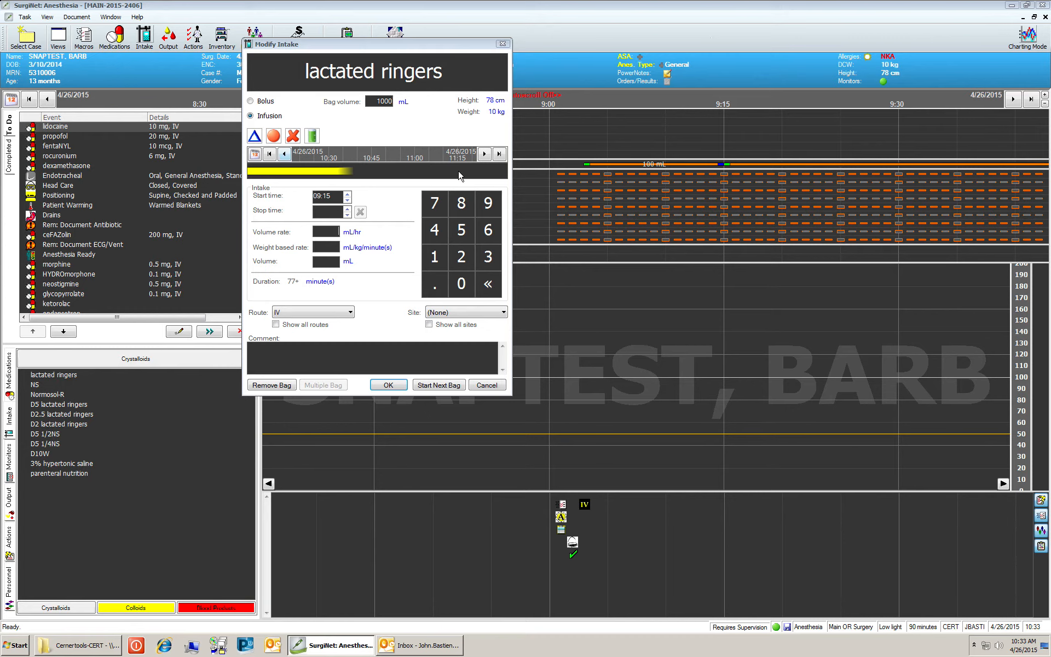
{"action": "left_click", "coordinate": [269, 155]}
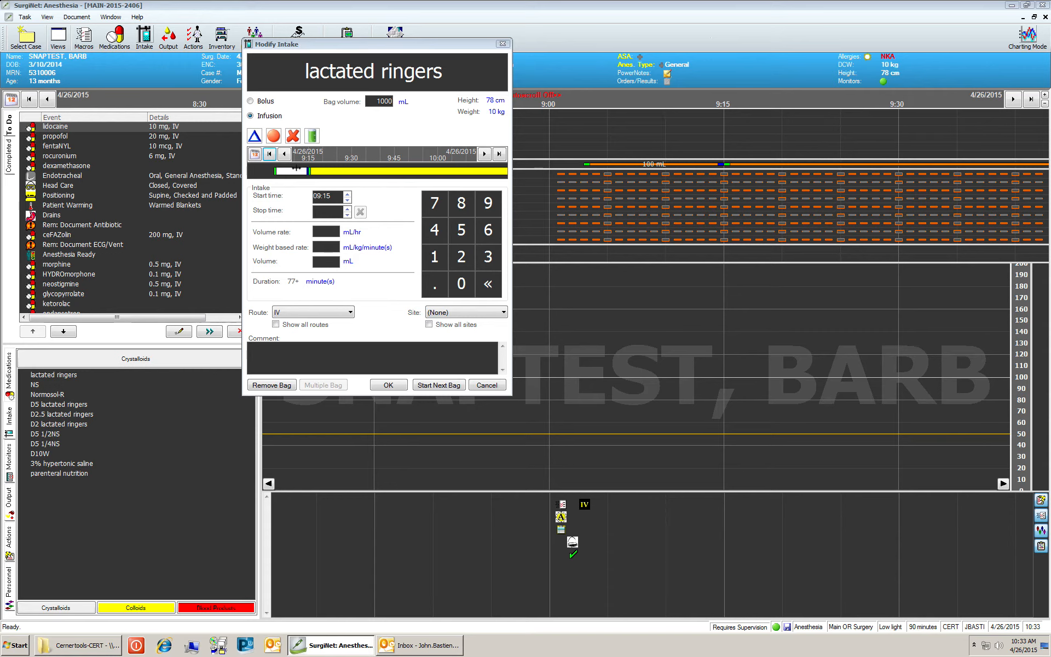
{"action": "left_click", "coordinate": [285, 170]}
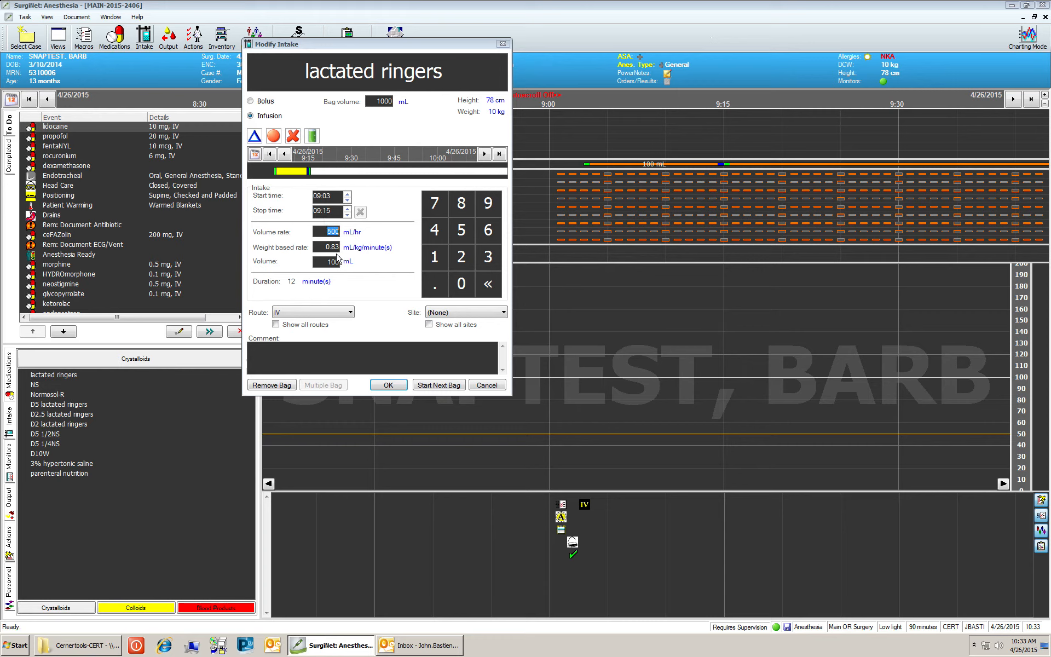
{"action": "left_click", "coordinate": [322, 263]}
{"action": "type", "text": "5"}
{"action": "left_click", "coordinate": [388, 385]}
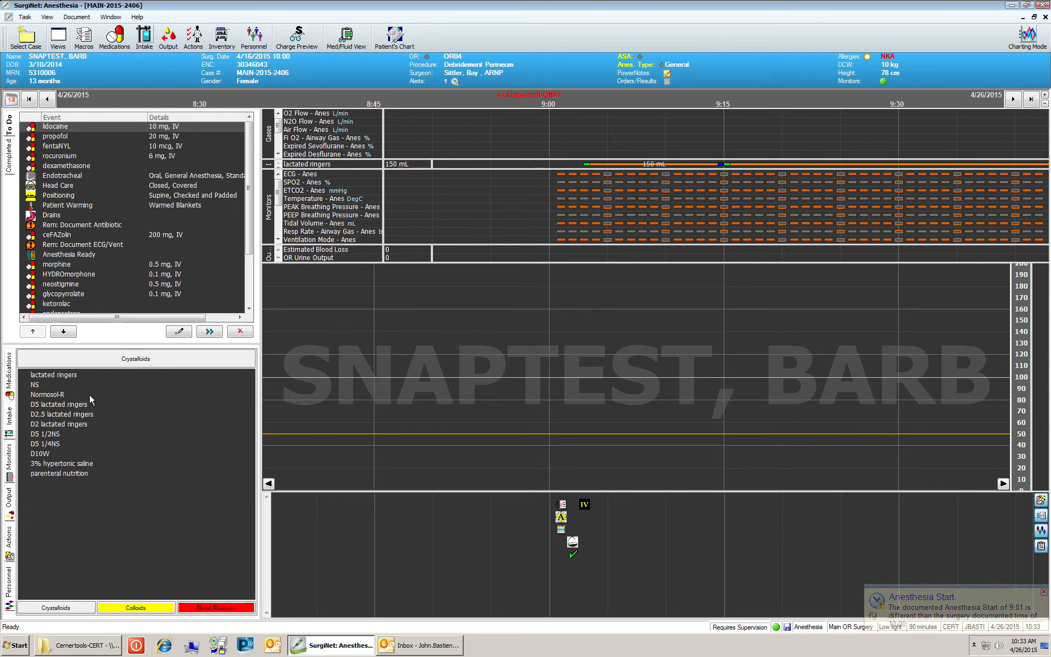
Step: Add NS from Crystalloids to the event list and chart it beneath lactated ringers from 9:03
{"action": "left_click", "coordinate": [35, 385]}
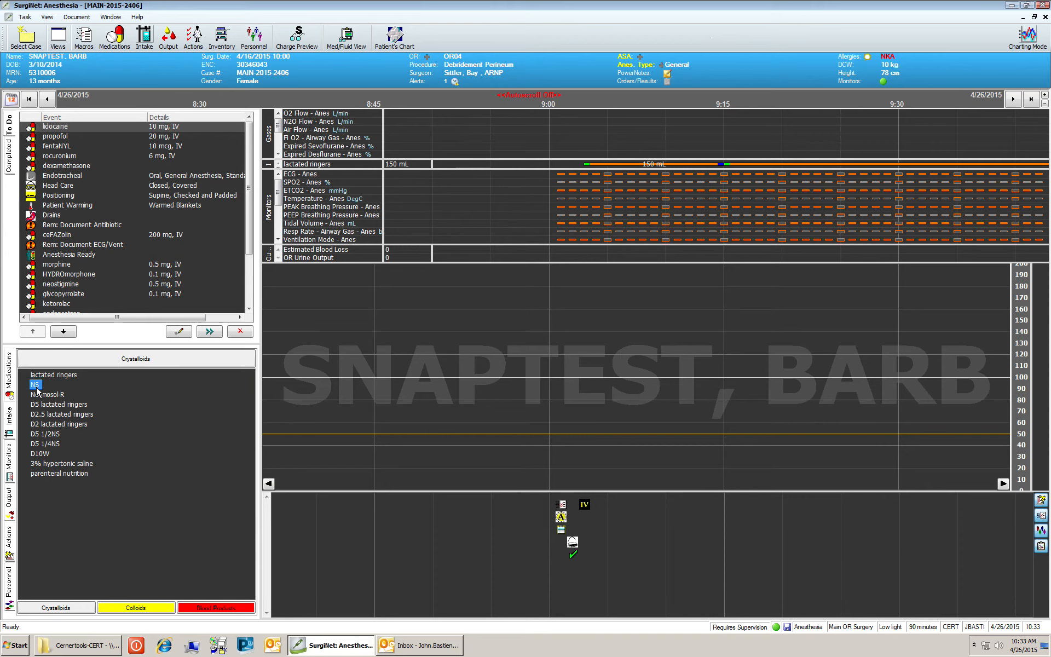
{"action": "left_click_drag", "start_coordinate": [37, 390], "coordinate": [67, 255]}
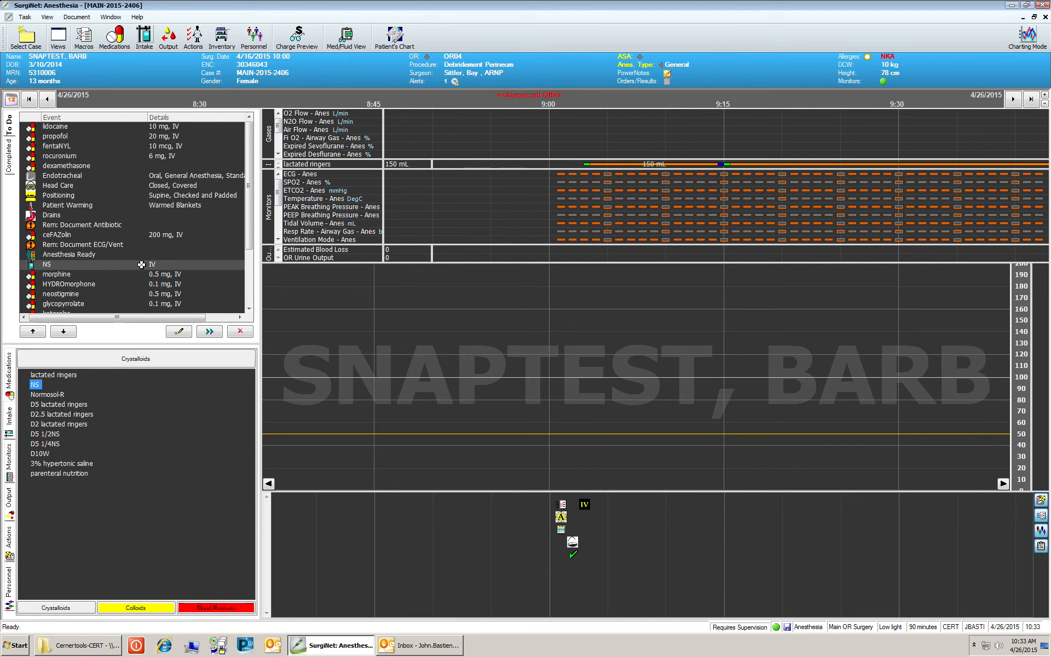
{"action": "left_click", "coordinate": [178, 332]}
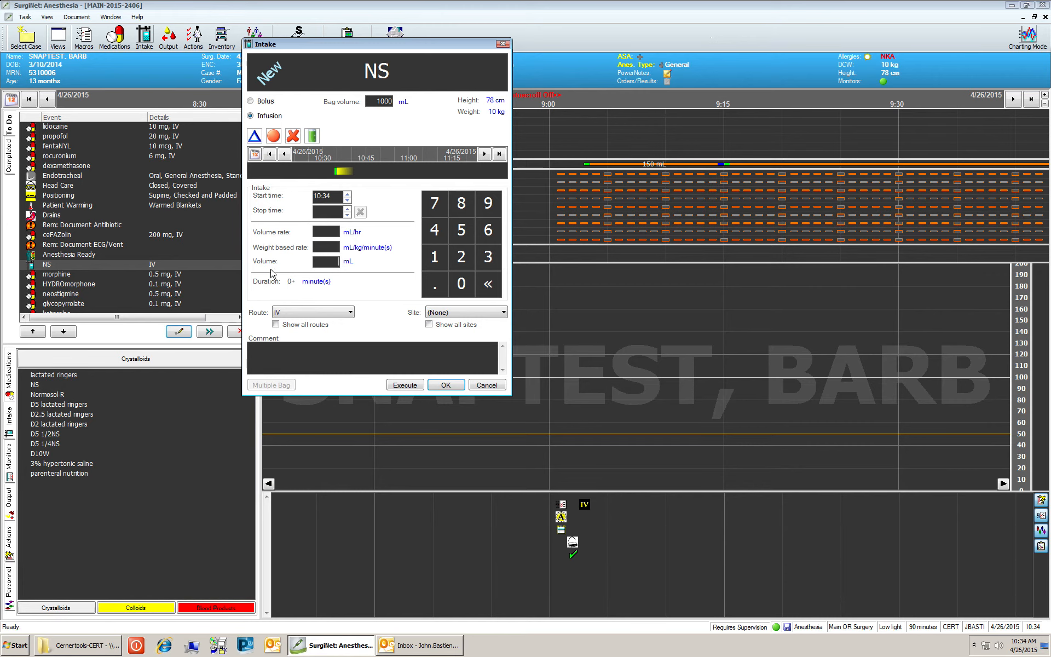
{"action": "left_click", "coordinate": [446, 386]}
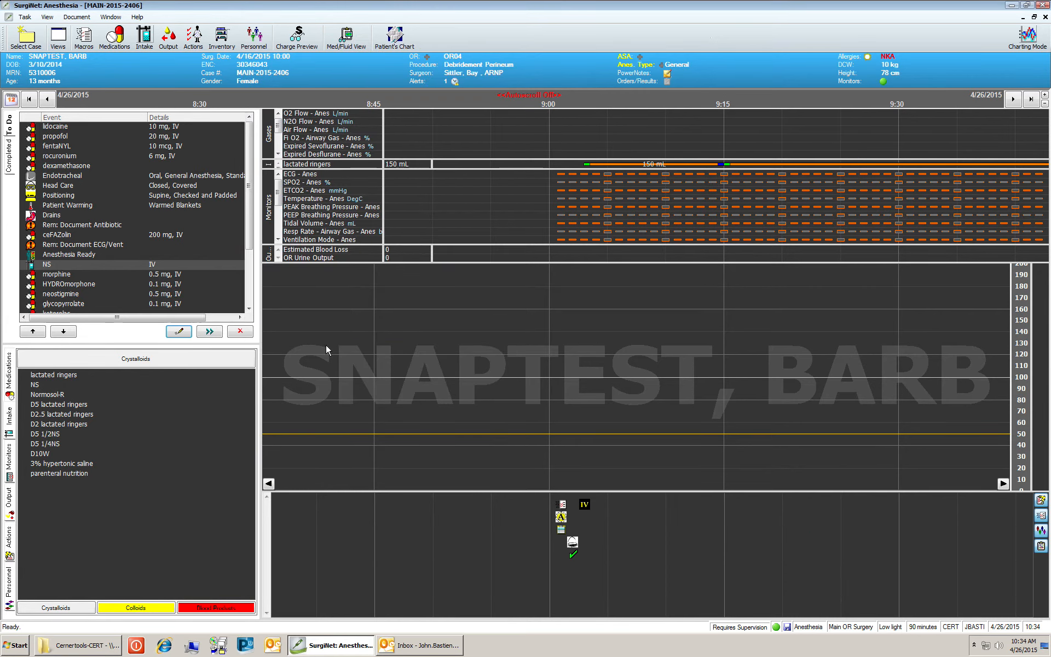
{"action": "left_click", "coordinate": [92, 265]}
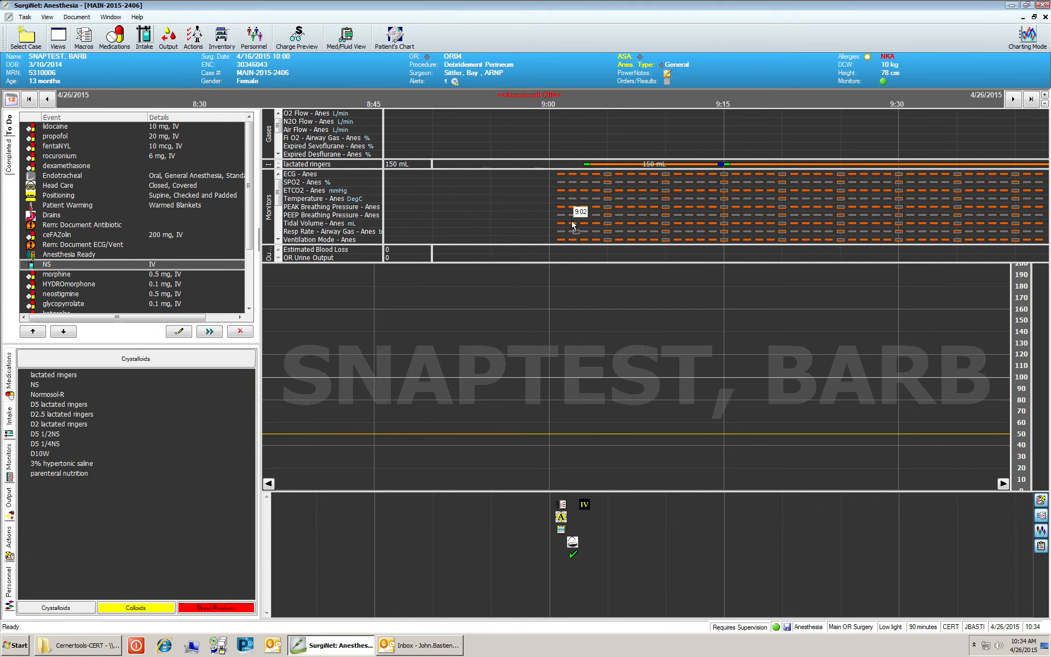
{"action": "left_click", "coordinate": [586, 164]}
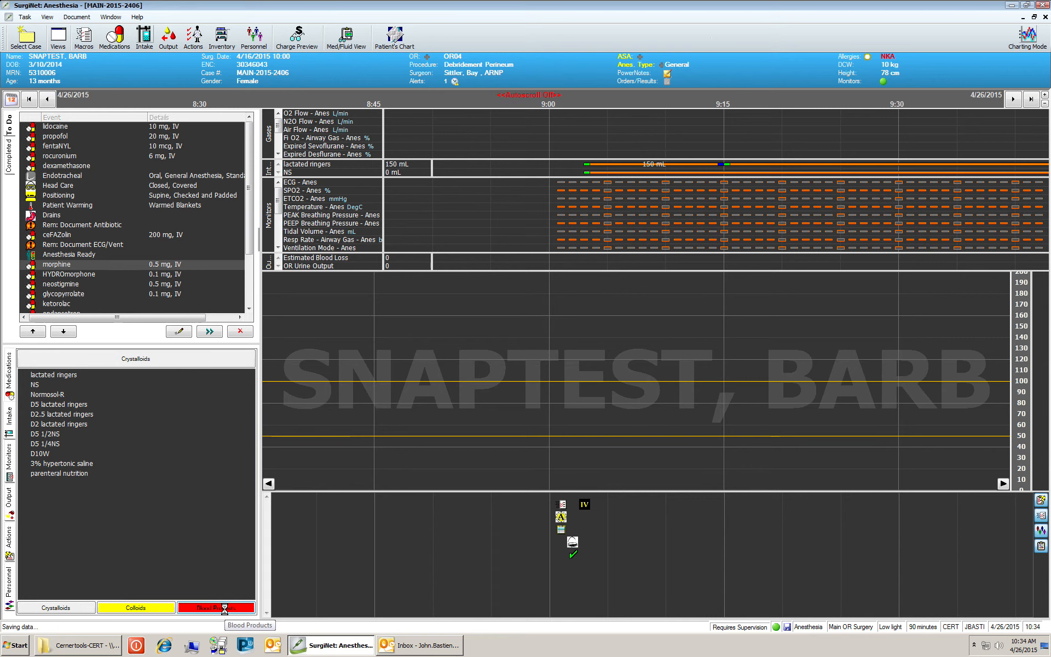
Step: Add RBC Volume Infused from Blood Products to the event list and open its intake form
{"action": "left_click", "coordinate": [224, 608]}
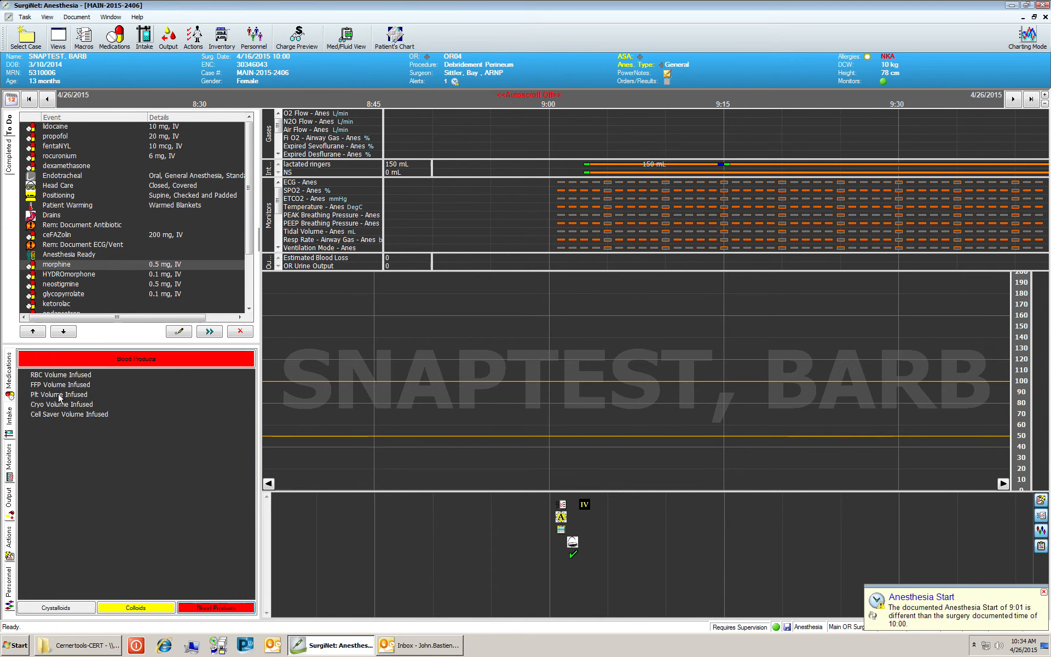
{"action": "left_click", "coordinate": [54, 374]}
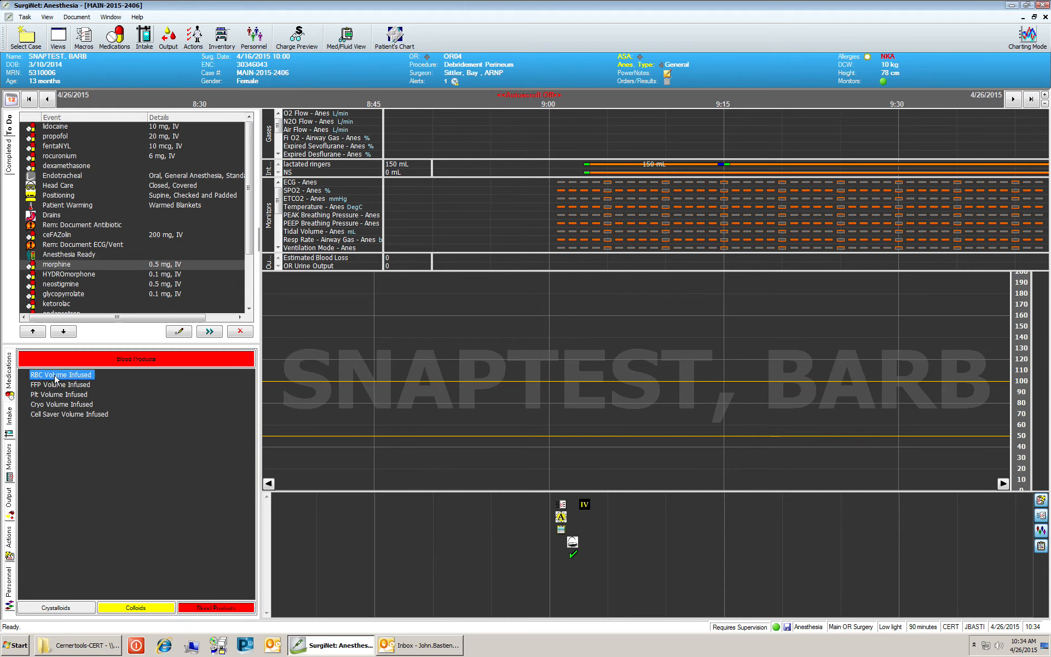
{"action": "left_click_drag", "start_coordinate": [58, 346], "coordinate": [70, 230]}
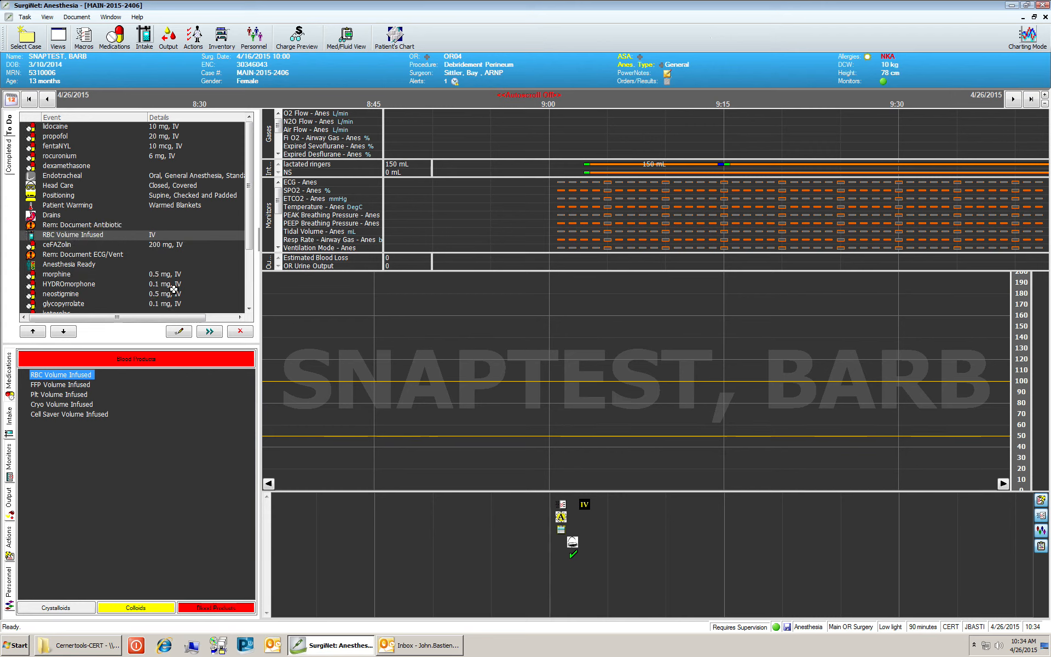
{"action": "left_click", "coordinate": [178, 331]}
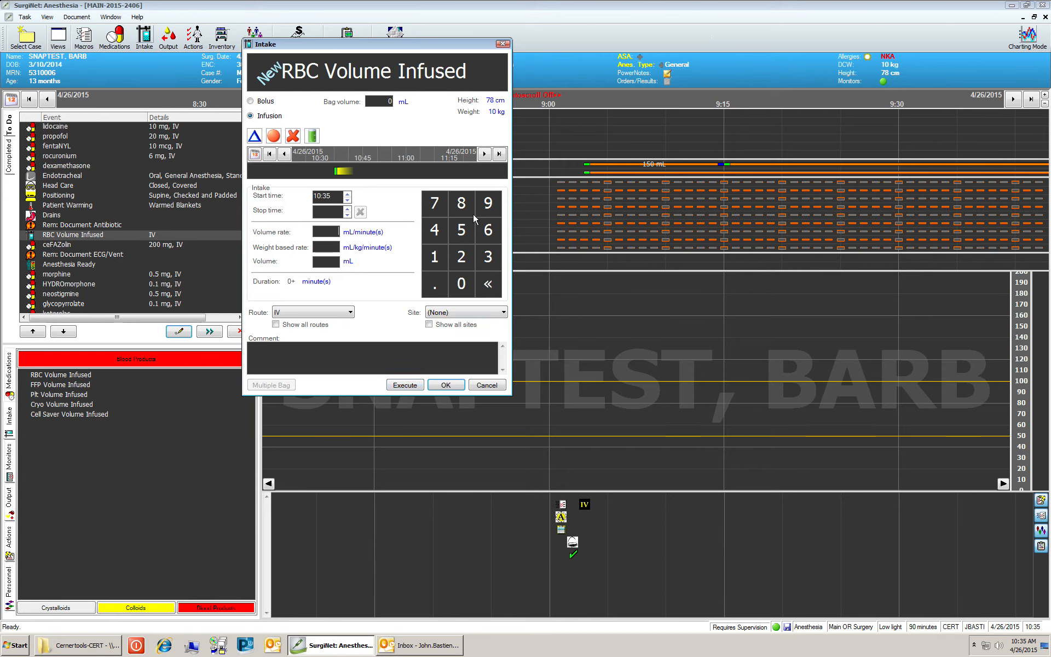
Step: Save the RBC infusion with a 250 mL bag and the blood unit number as comment
{"action": "left_click", "coordinate": [387, 105]}
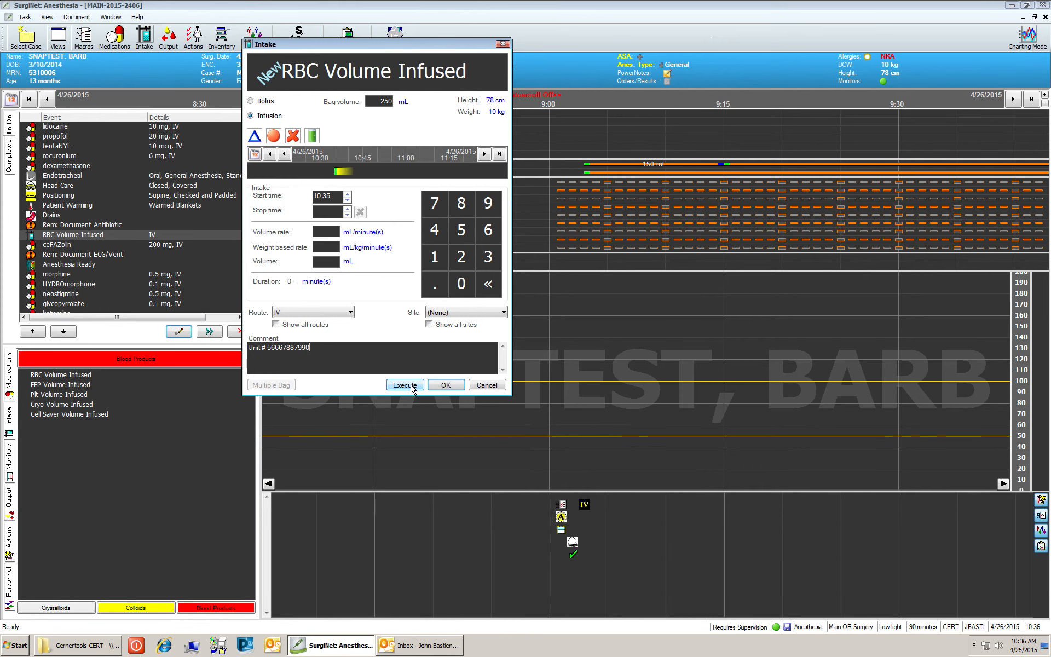
{"action": "left_click", "coordinate": [452, 385]}
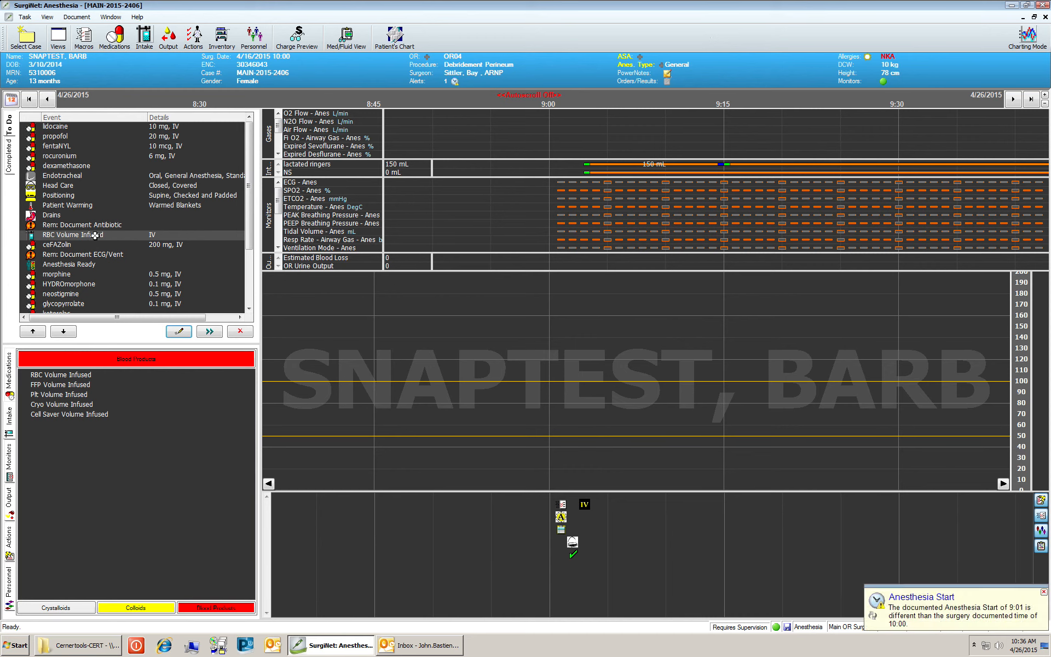
Step: Place RBC Volume Infused on the intake chart at 9:15, beneath NS
{"action": "left_click", "coordinate": [95, 235]}
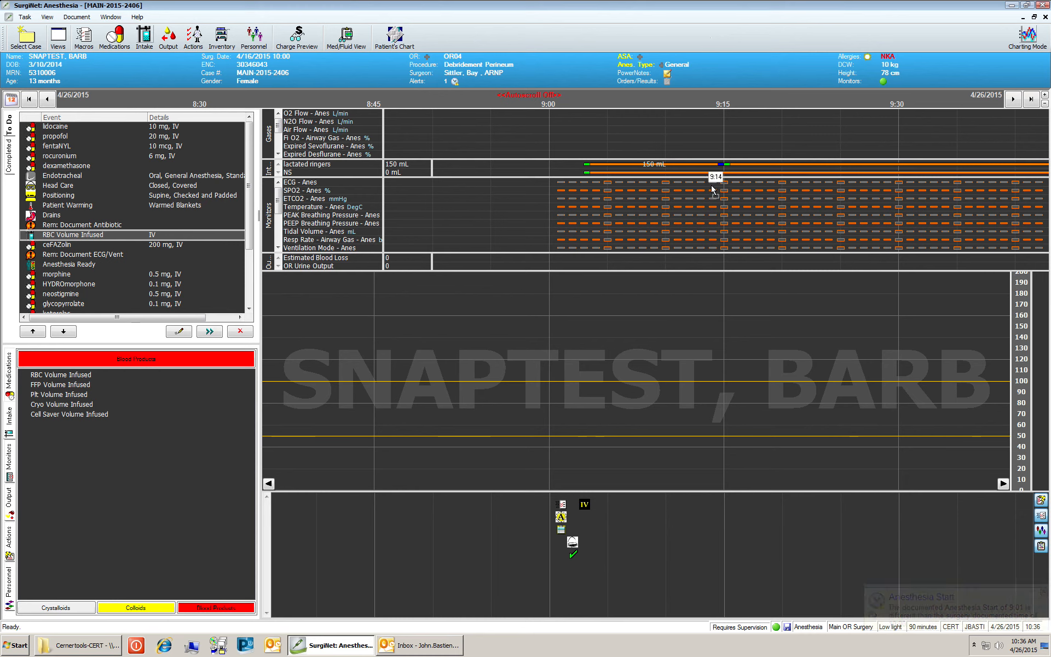
{"action": "mouse_move", "coordinate": [721, 186]}
{"action": "left_mouse_down"}
{"action": "mouse_move", "coordinate": [724, 164]}
{"action": "mouse_move", "coordinate": [721, 176]}
{"action": "left_mouse_up"}
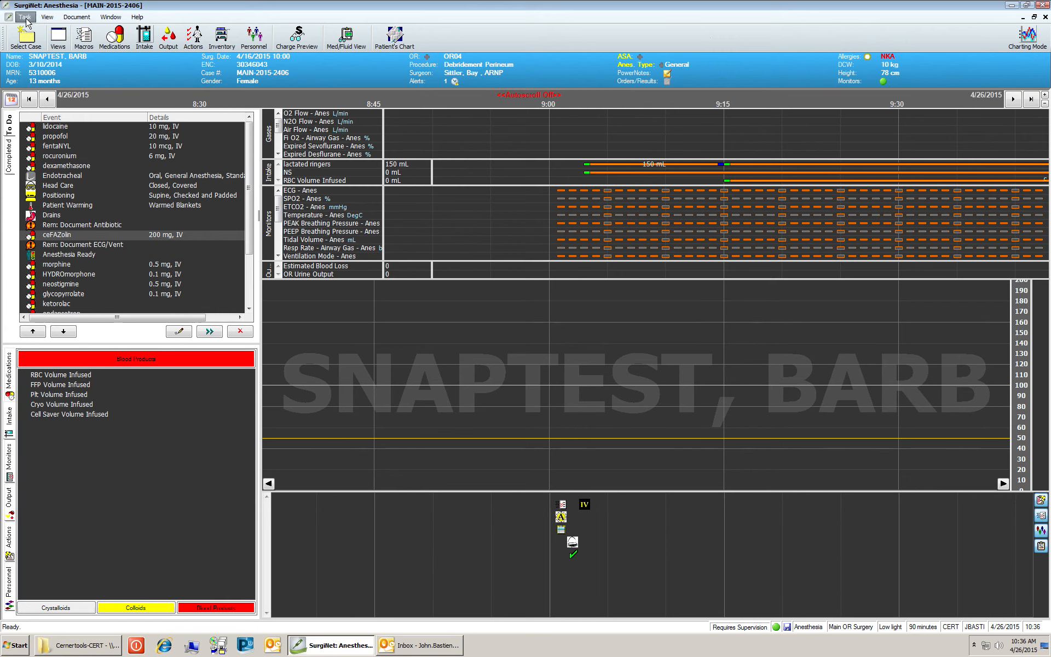
{"action": "left_click", "coordinate": [25, 19]}
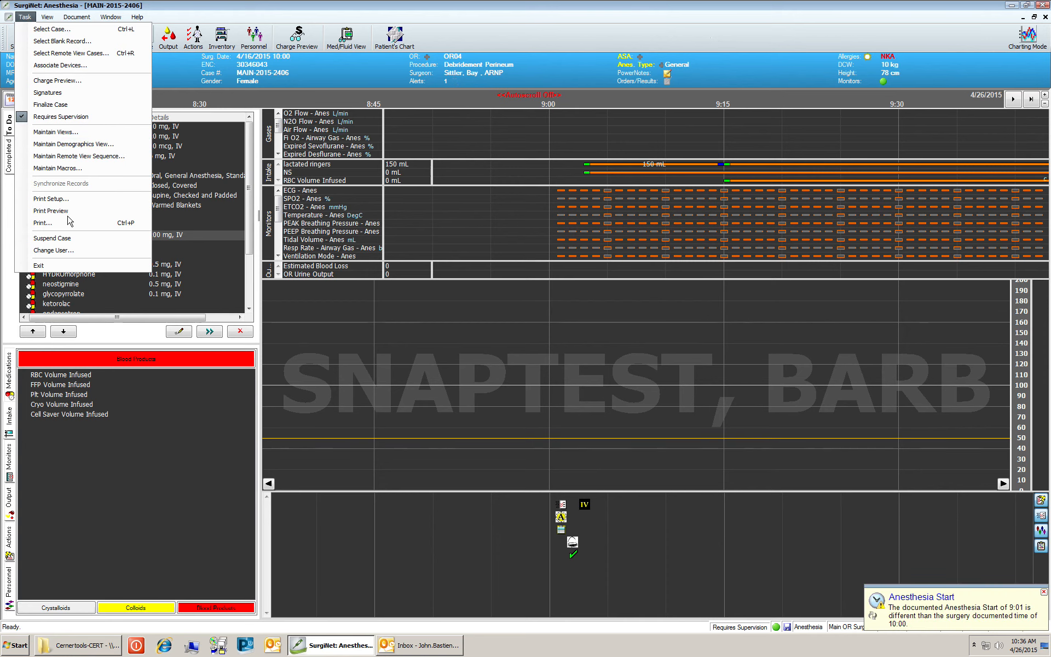
{"action": "left_click", "coordinate": [50, 211]}
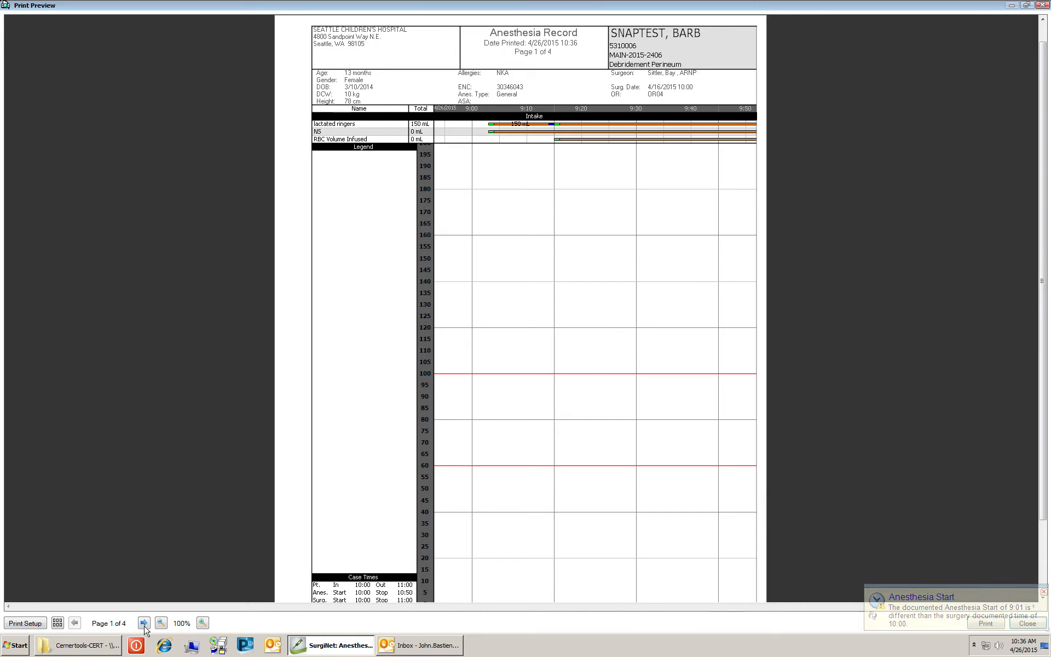
{"action": "left_click", "coordinate": [144, 623]}
{"action": "left_click", "coordinate": [144, 623]}
{"action": "left_click", "coordinate": [145, 623]}
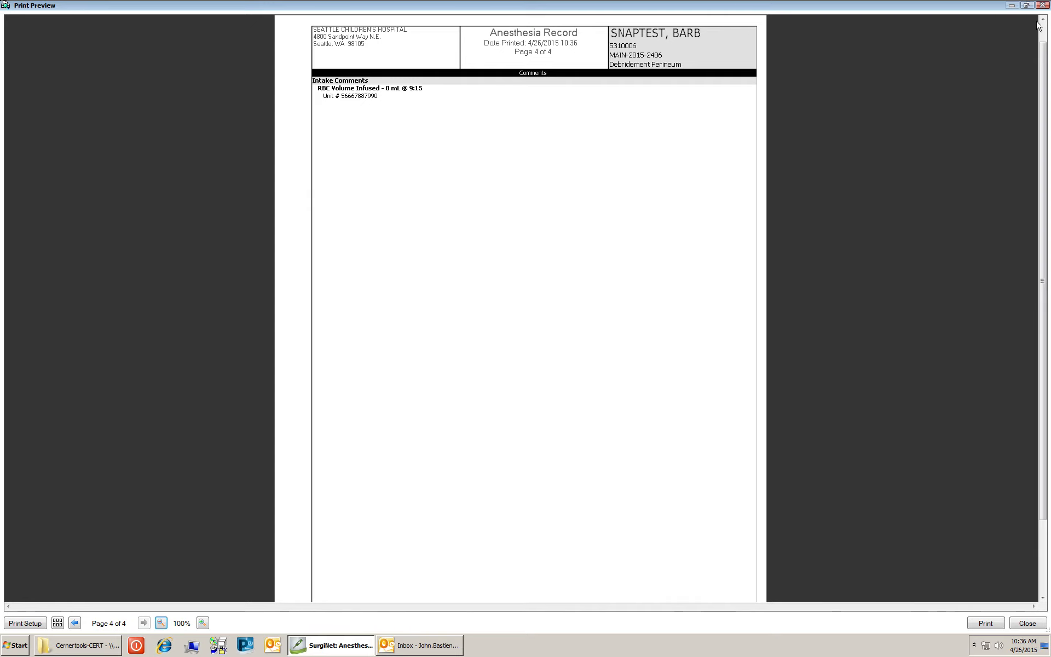
{"action": "left_click", "coordinate": [1043, 5]}
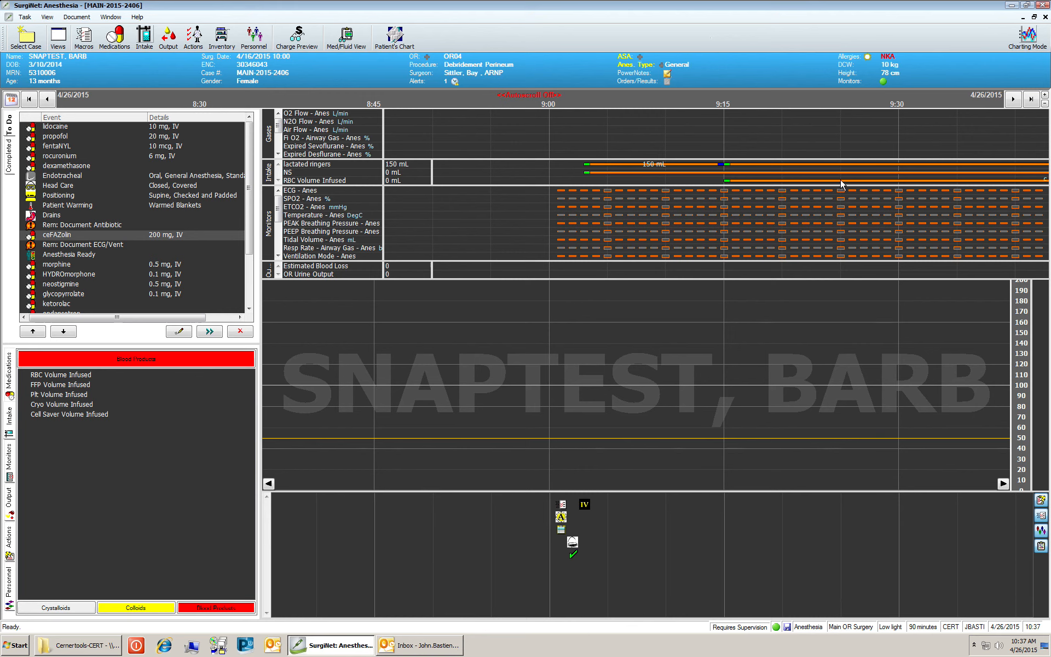
Step: Enter an incremental RBC volume of 150 mL for 9:15 to 9:25
{"action": "mouse_move", "coordinate": [840, 181]}
{"action": "right_click", "coordinate": [841, 180]}
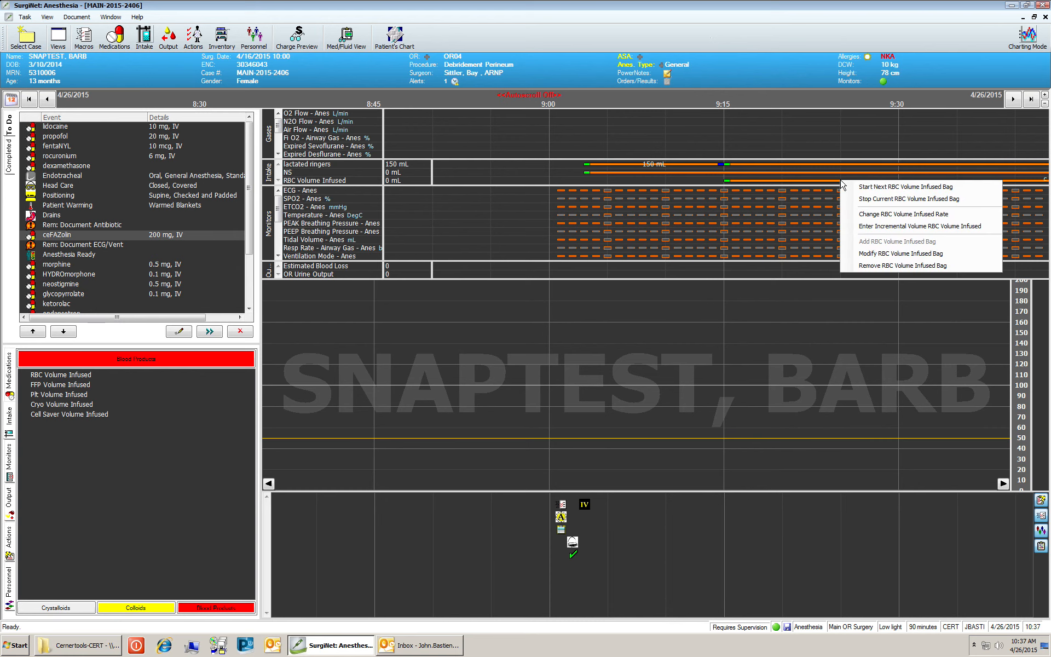
{"action": "left_click", "coordinate": [890, 227]}
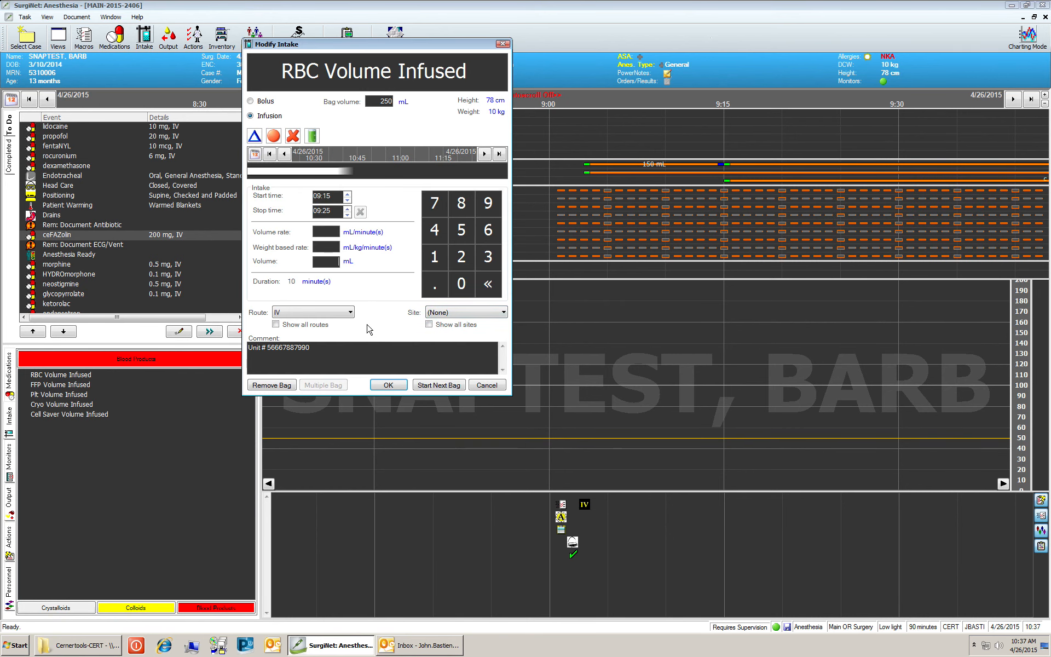
{"action": "type", "text": "150"}
{"action": "left_click", "coordinate": [388, 385]}
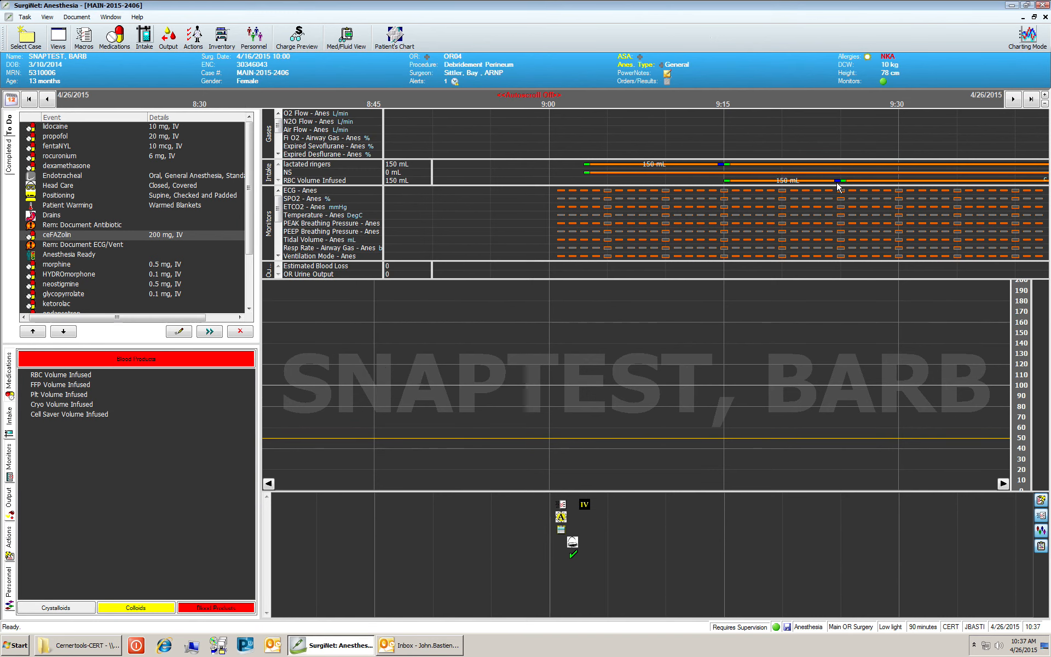
{"action": "mouse_move", "coordinate": [837, 183]}
Step: Stop the current RBC bag, charting the remaining 100 mL for a 250 mL total
{"action": "right_click", "coordinate": [958, 179]}
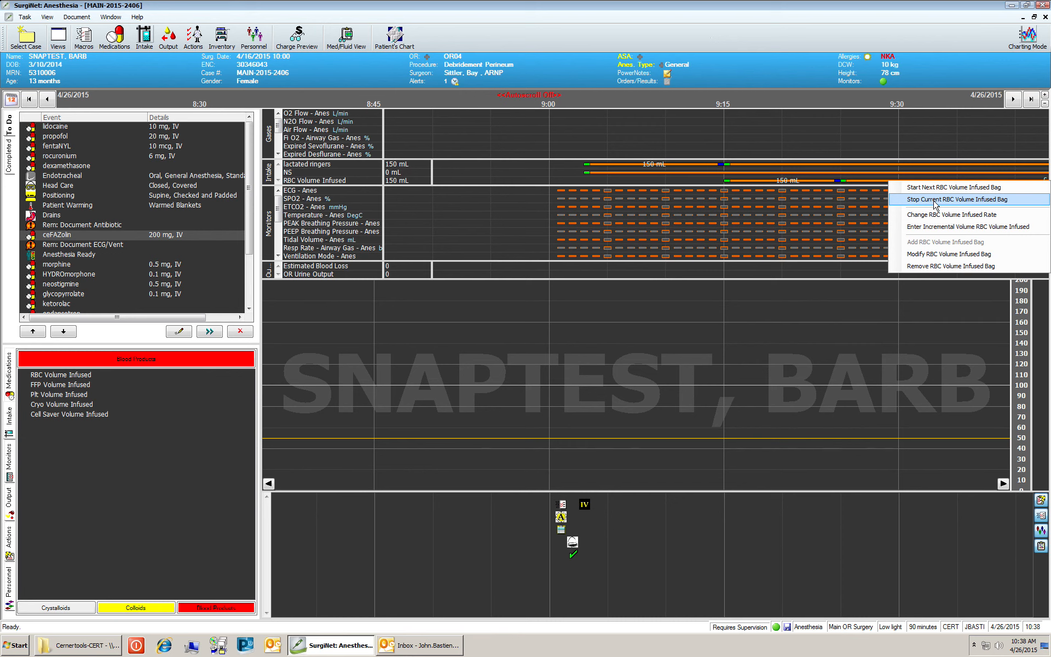
{"action": "left_click", "coordinate": [935, 199]}
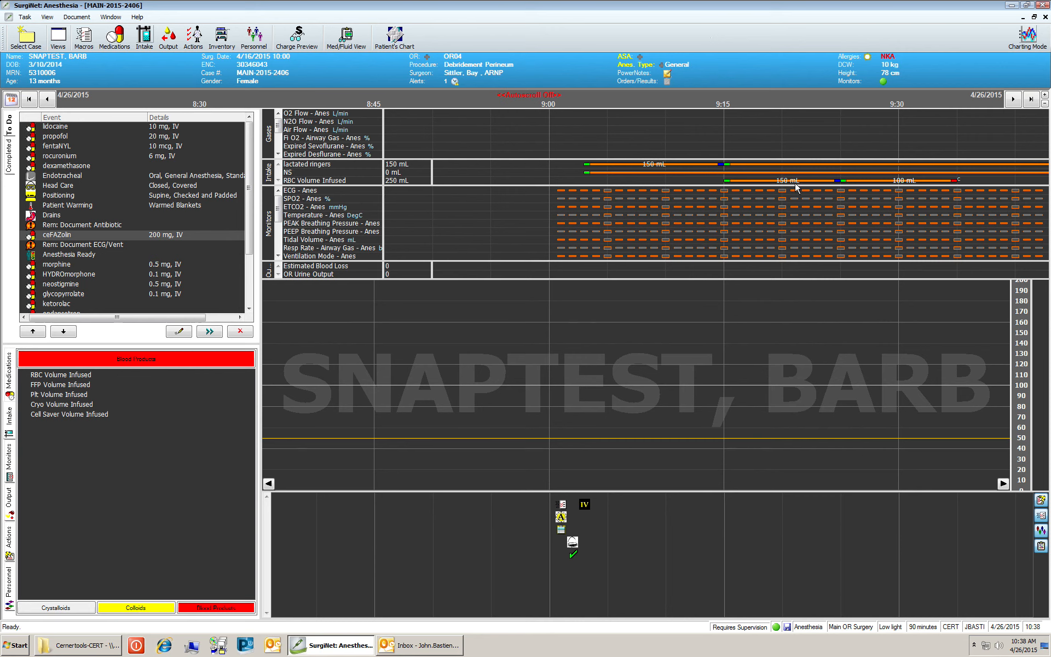
Step: Suspend the case to stop data at 10:39, with lactated ringers at 151 mL and NS at 1 mL
{"action": "mouse_move", "coordinate": [793, 182]}
{"action": "left_click", "coordinate": [25, 17]}
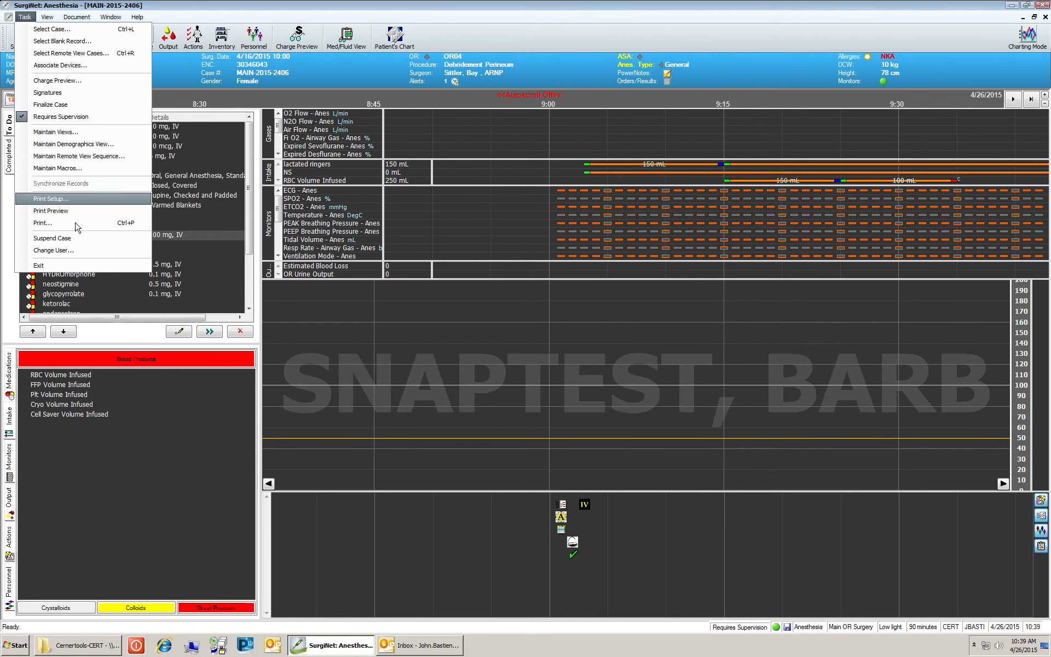
{"action": "left_click", "coordinate": [73, 239]}
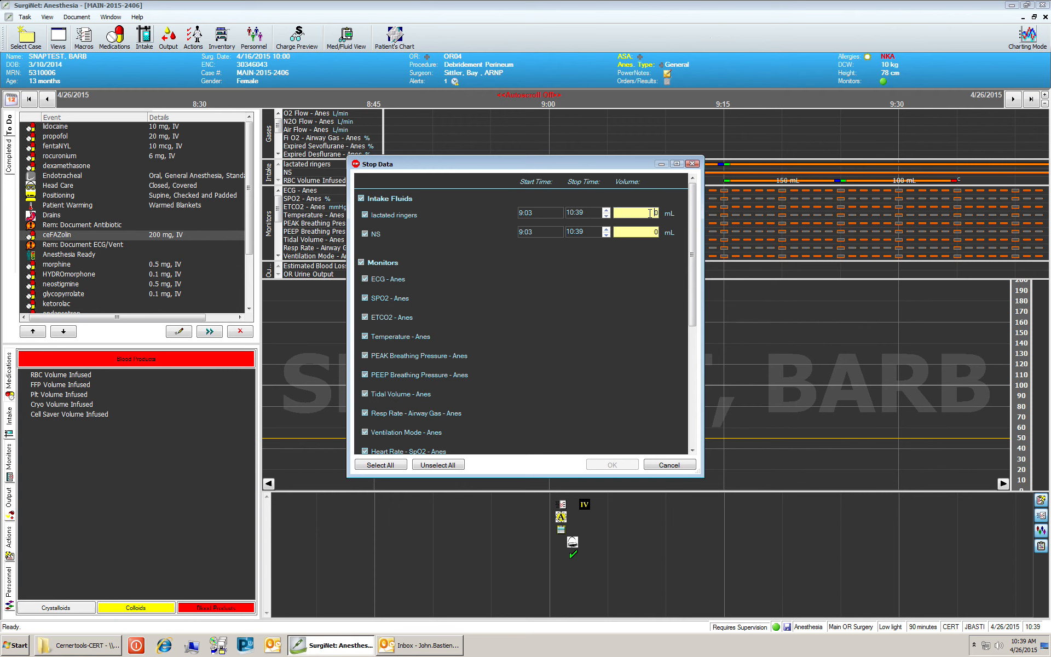
{"action": "type", "text": "15"}
{"action": "left_click_drag", "start_coordinate": [626, 164], "coordinate": [629, 222]}
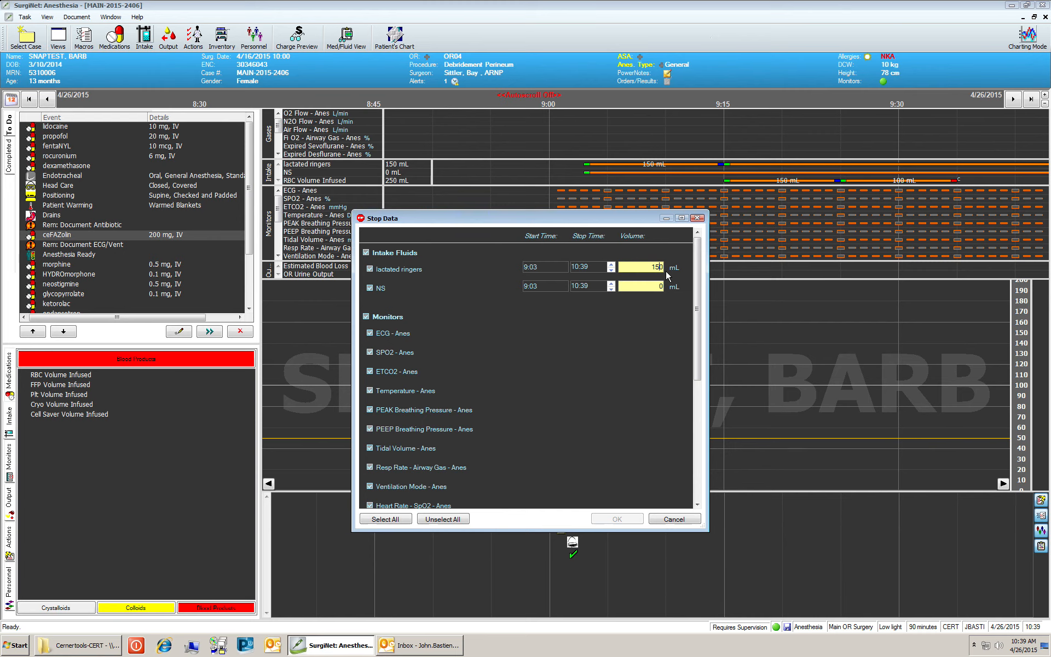
{"action": "key", "text": "BackSpace"}
{"action": "type", "text": "1"}
{"action": "left_click", "coordinate": [661, 285]}
{"action": "type", "text": "1"}
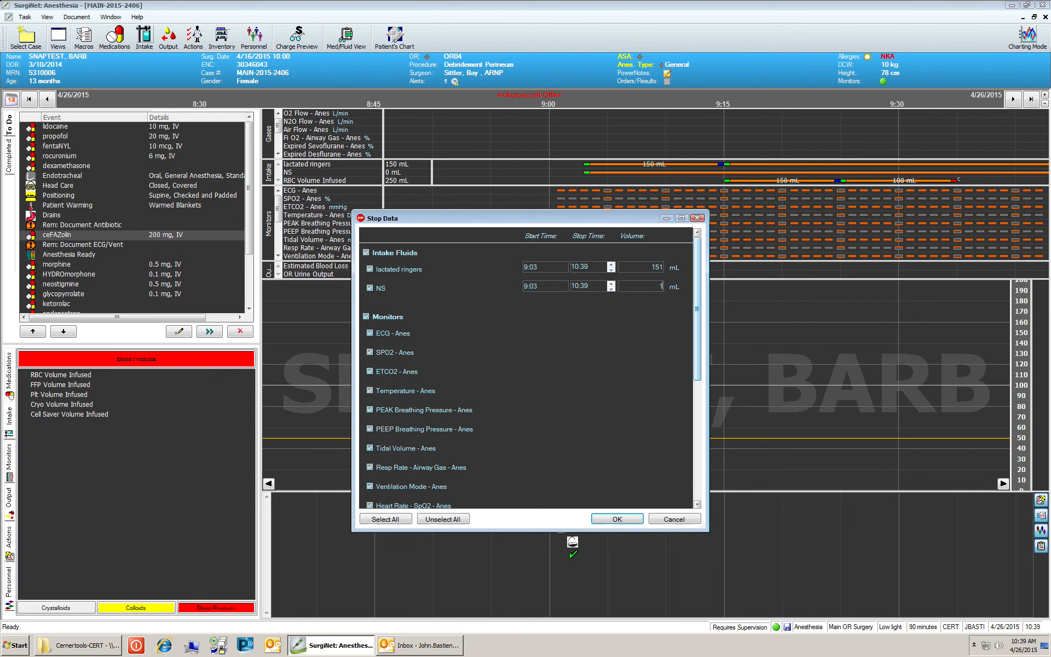